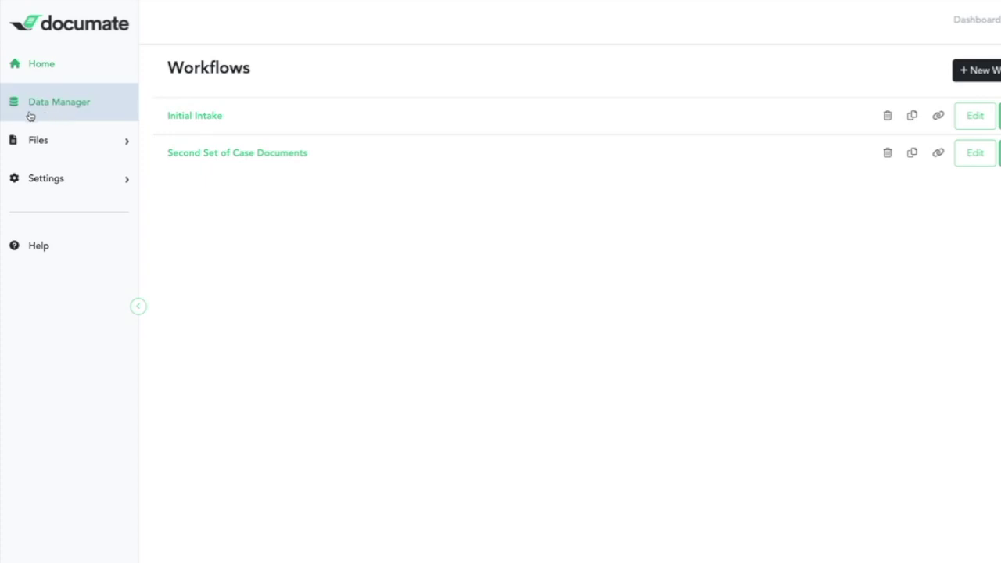
Open the Data Manager, load the Initial Intake workflow's records, and look through their columns.
click(90, 118)
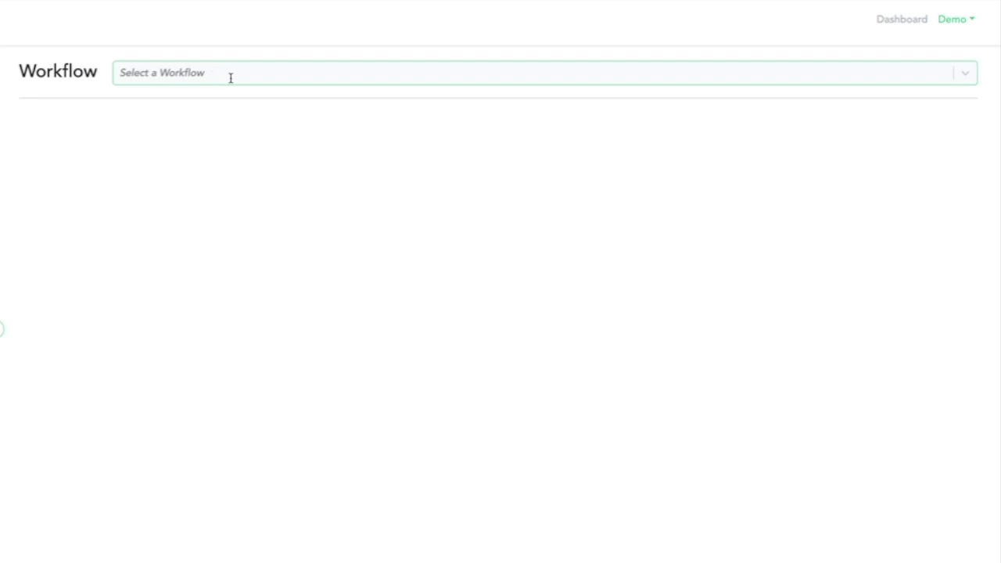
click(234, 77)
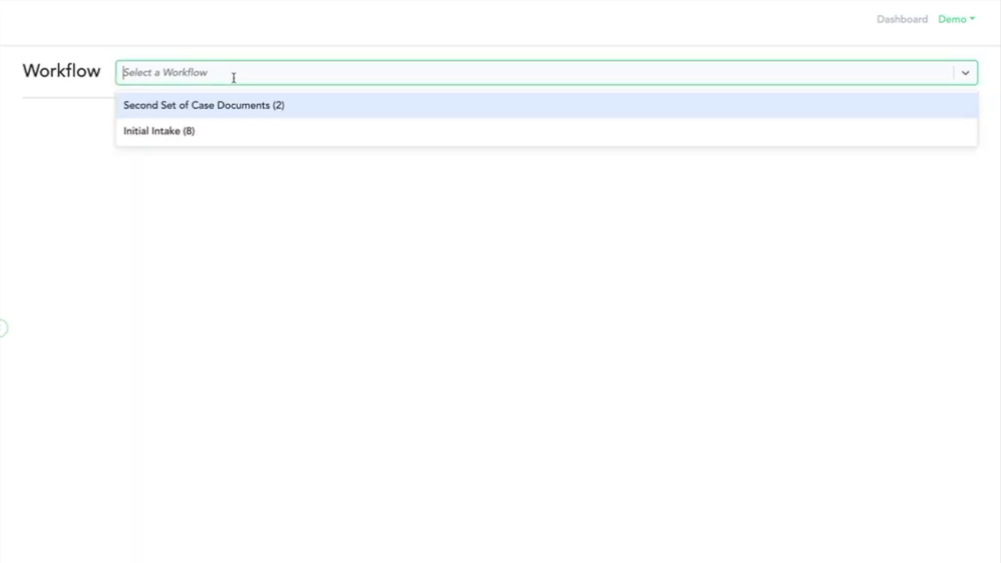
click(230, 148)
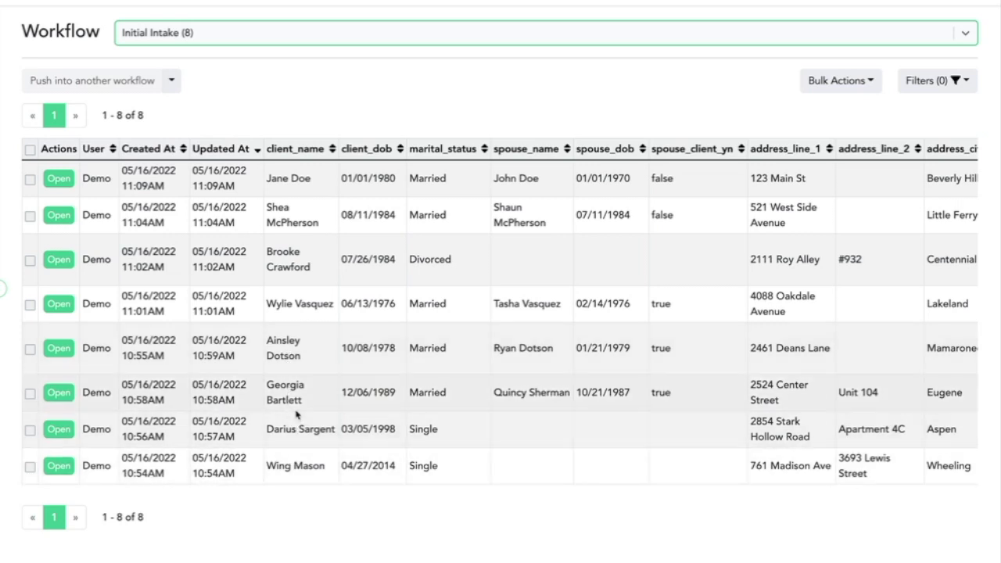
scroll(699, 205, right, 10)
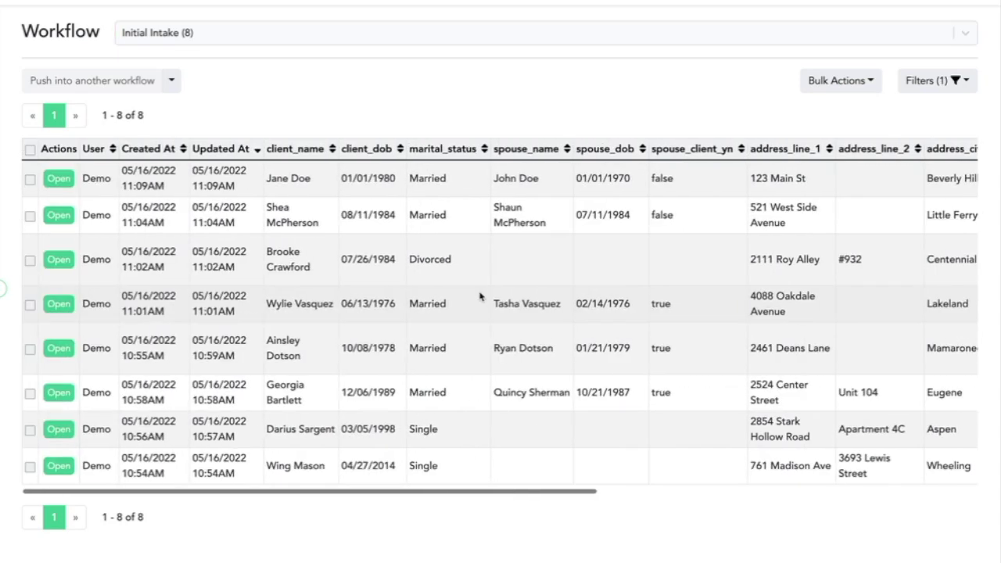
scroll(480, 294, right, 5)
scroll(481, 294, right, 1)
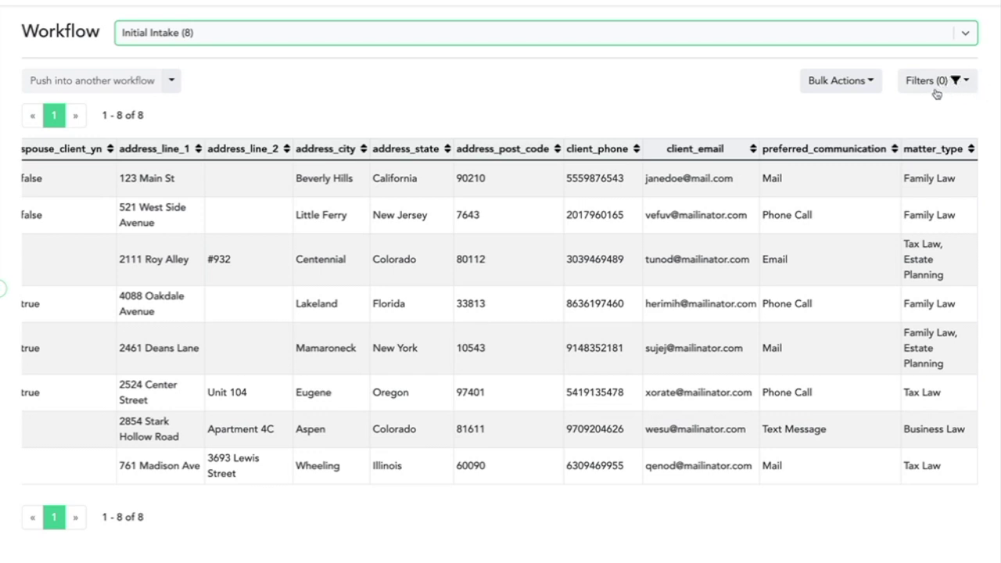
Filter the Initial Intake records to those where address_state contains Colorado.
click(935, 90)
click(541, 133)
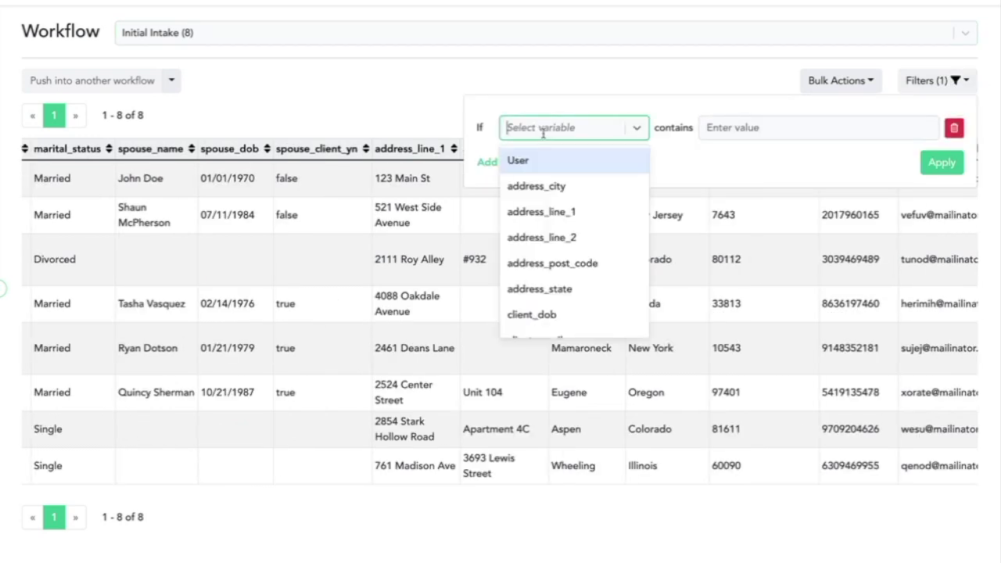
scroll(585, 277, down, 3)
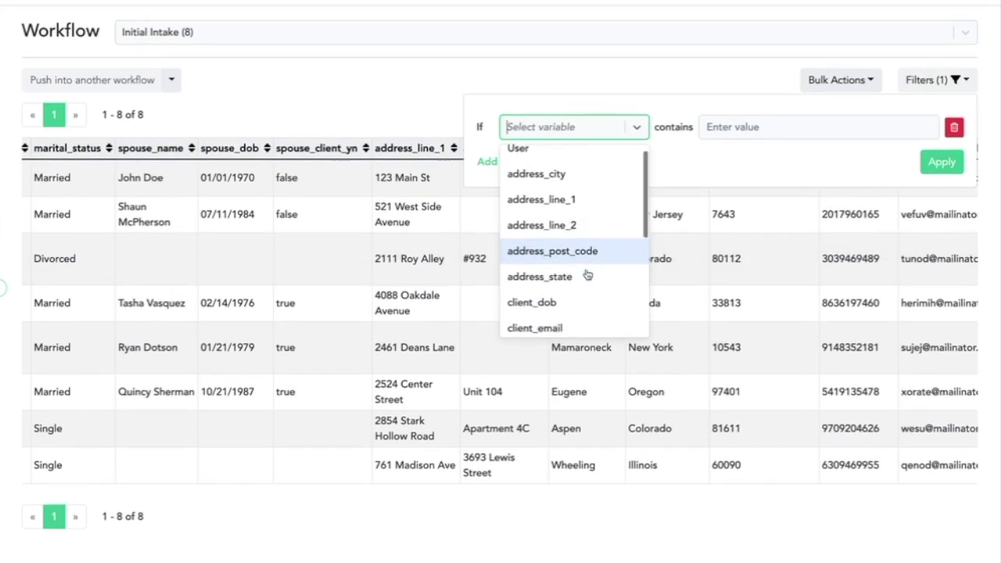
scroll(588, 276, up, 1)
text(state)
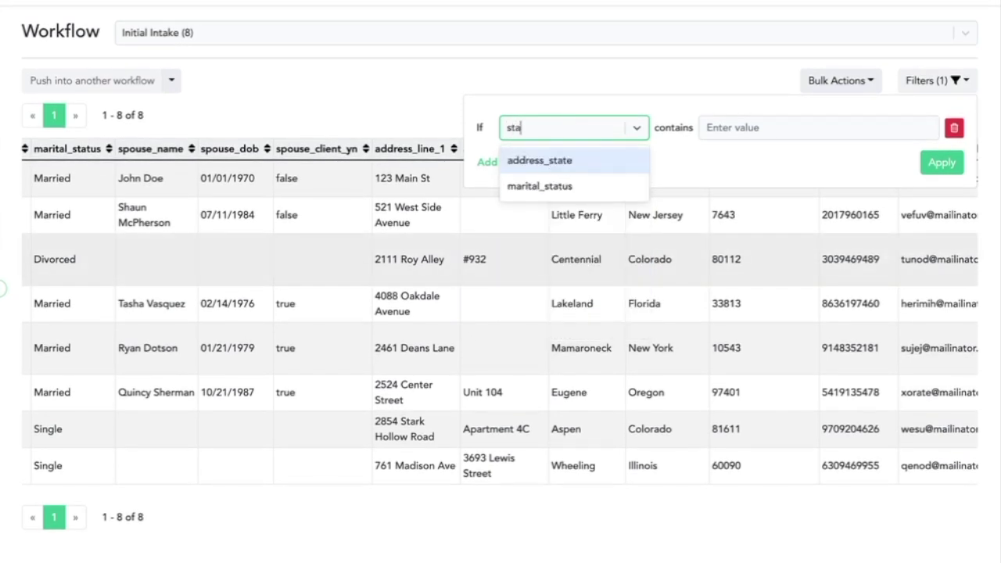
click(557, 169)
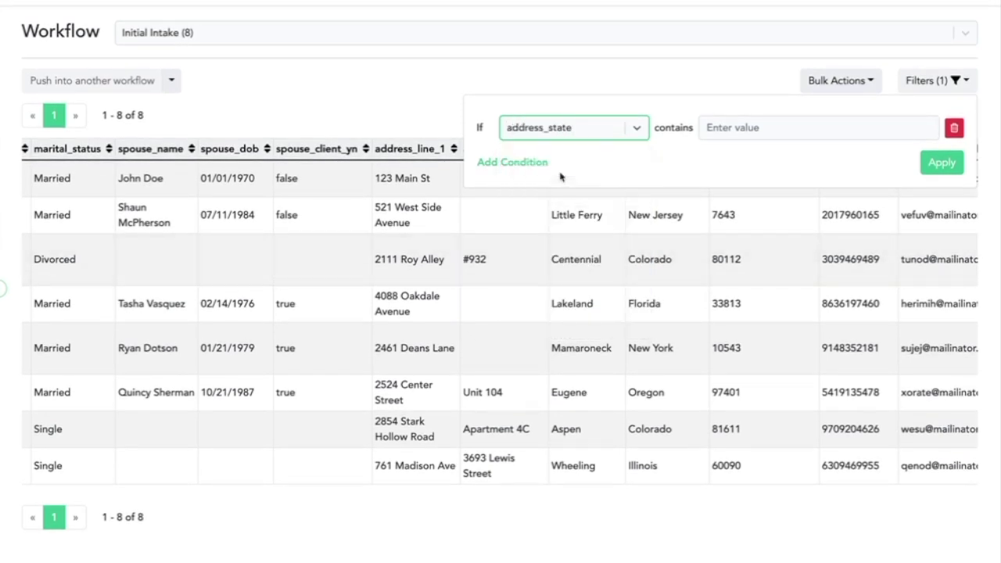
click(756, 138)
text(Colorado)
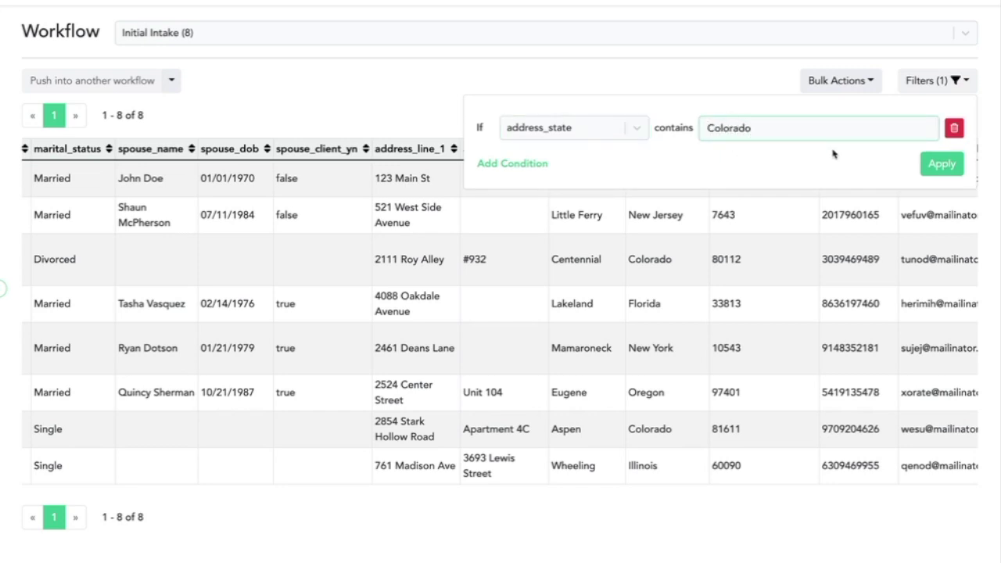
click(923, 172)
Review the filtered records across their columns, and select and deselect the divorced client's record.
scroll(921, 174, right, 1)
scroll(654, 192, left, 1)
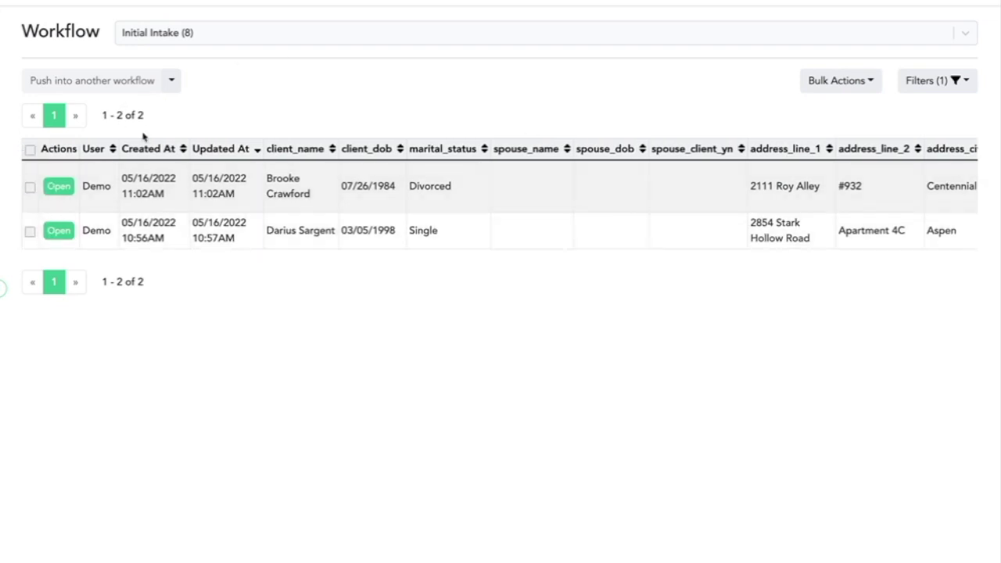
scroll(818, 189, right, 5)
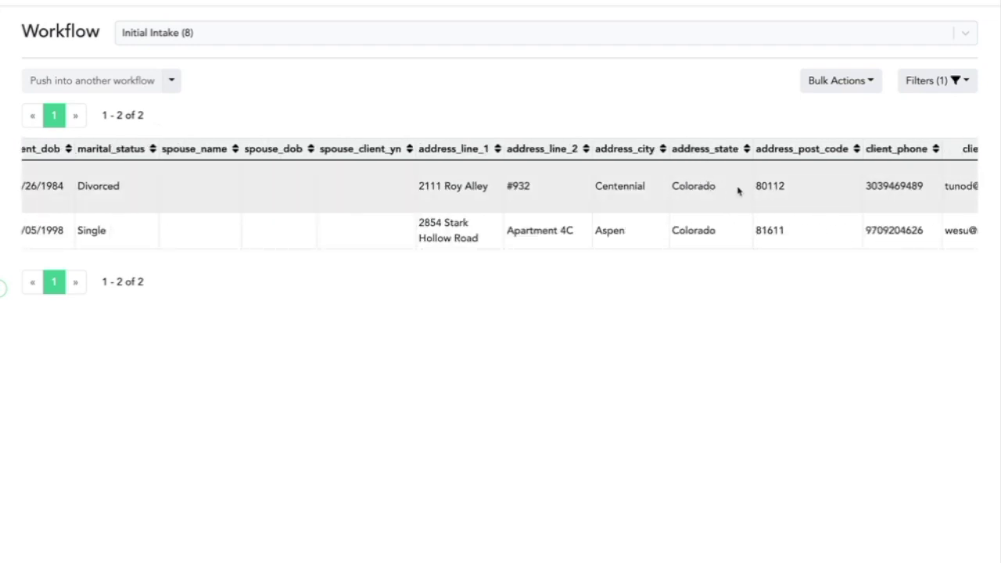
scroll(737, 234, left, 5)
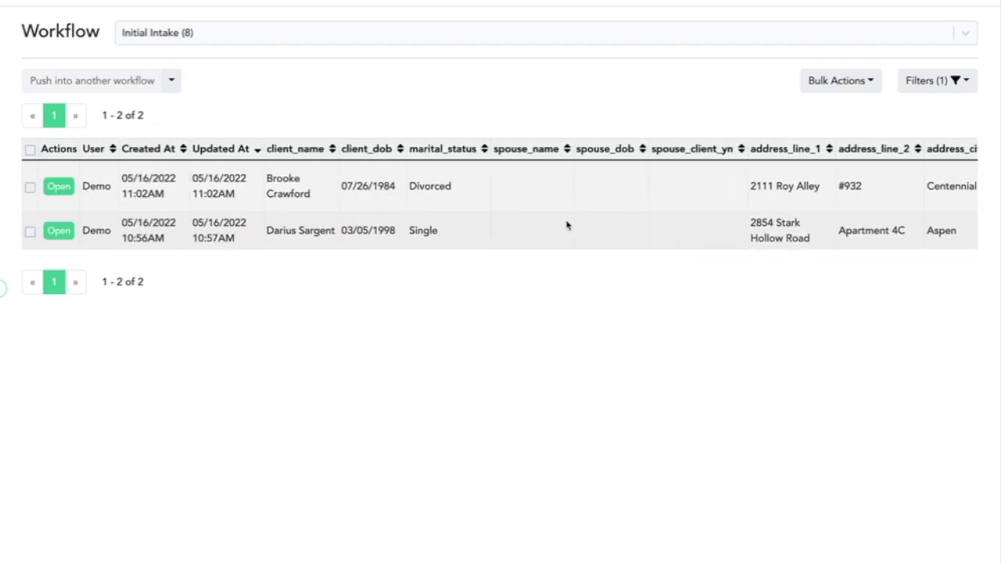
click(30, 187)
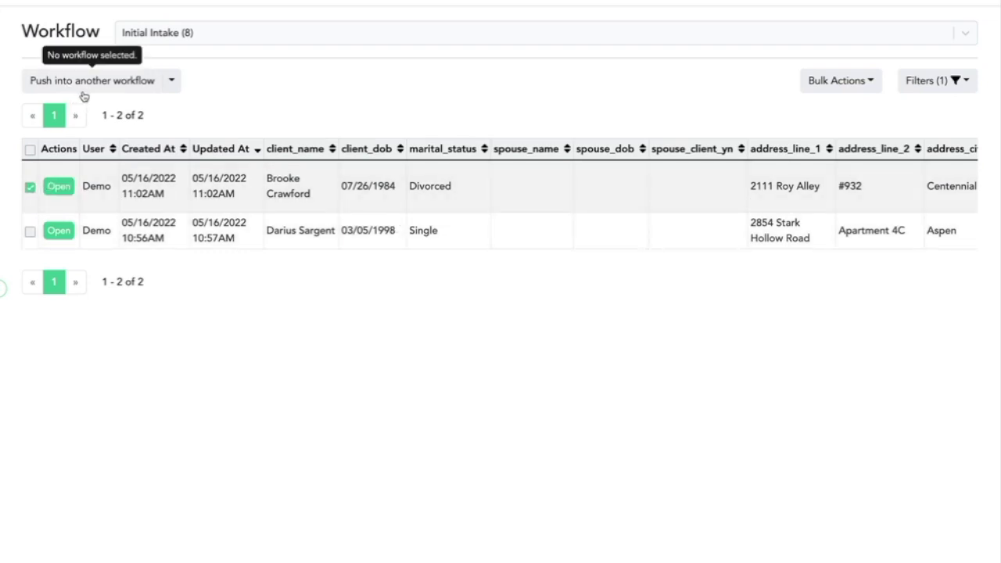
click(29, 186)
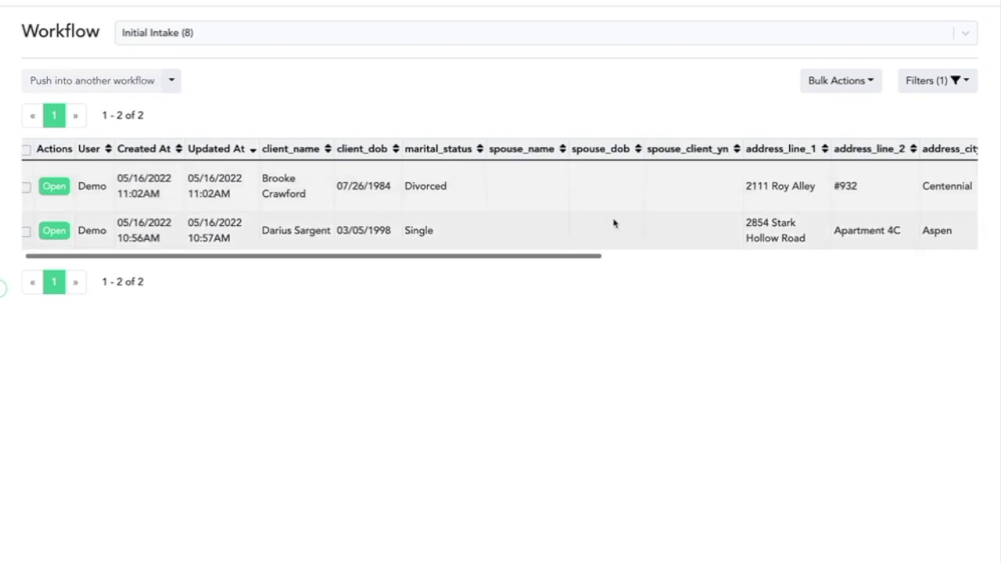
Add a second filter condition where preferred_communication contains email, and apply it alongside the state condition.
click(929, 83)
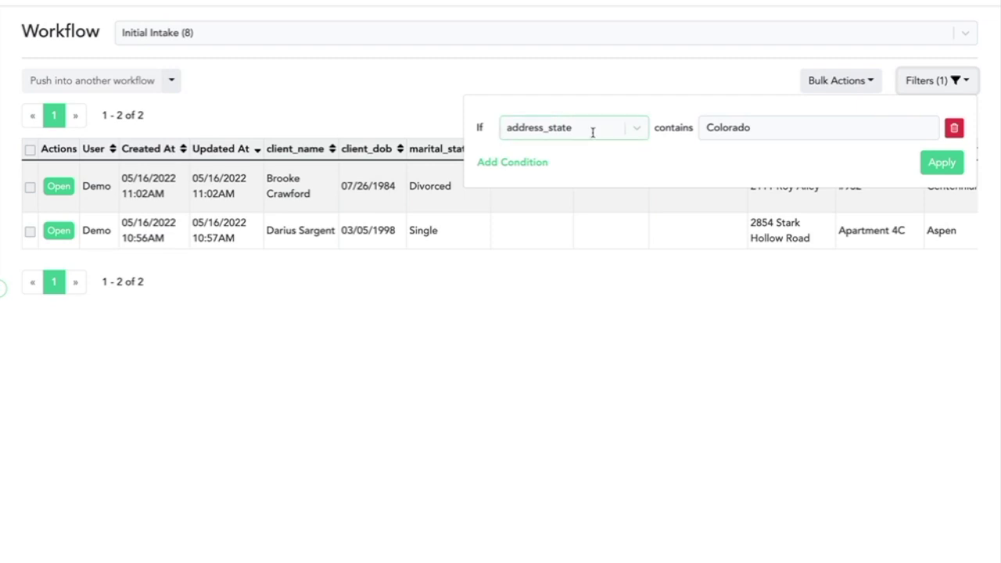
click(507, 167)
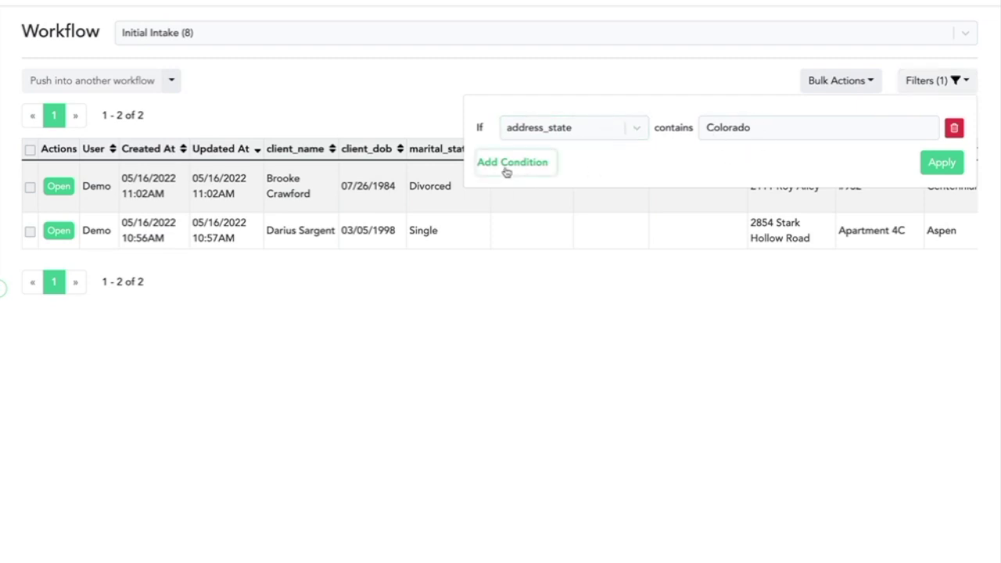
click(502, 128)
click(725, 199)
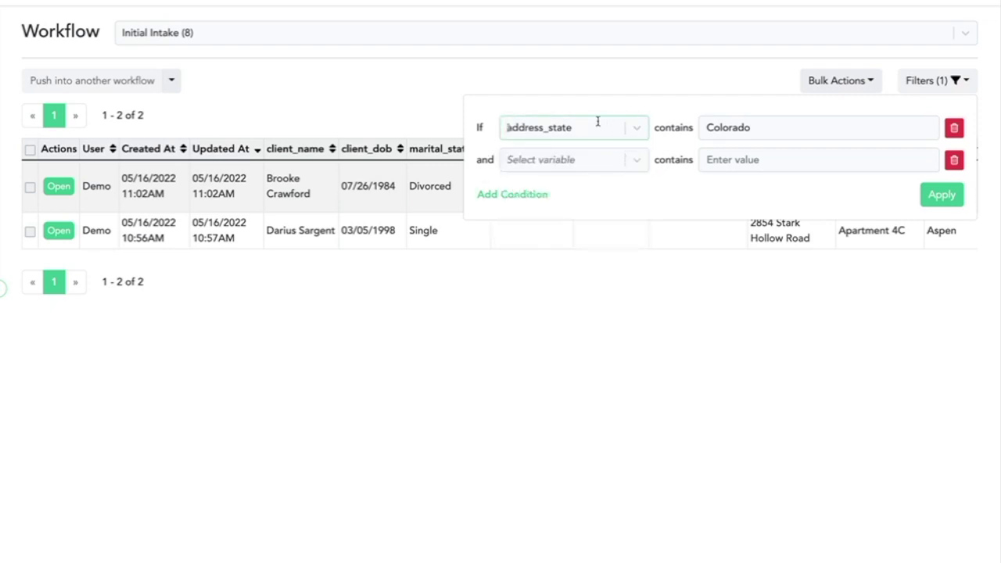
click(635, 162)
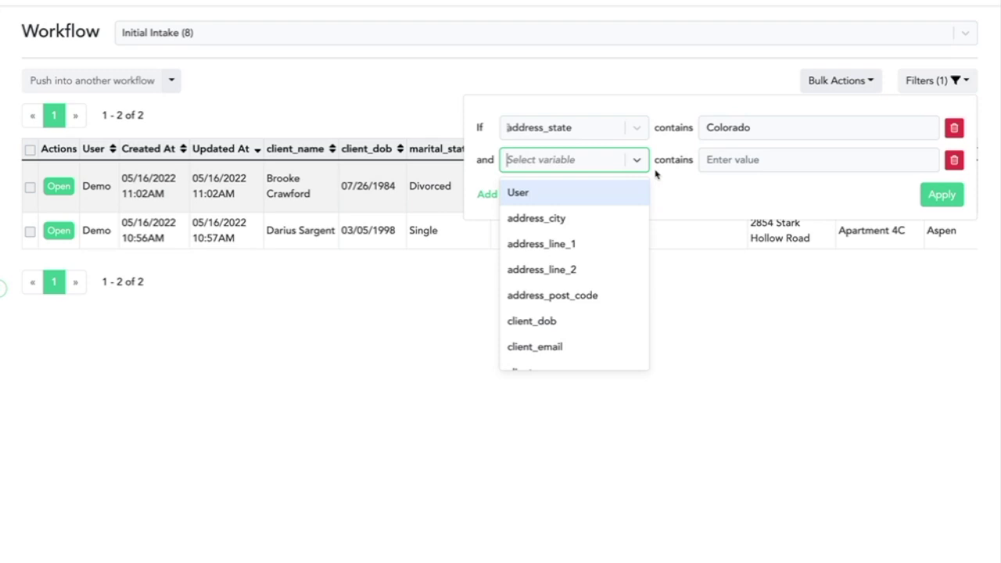
text(pre)
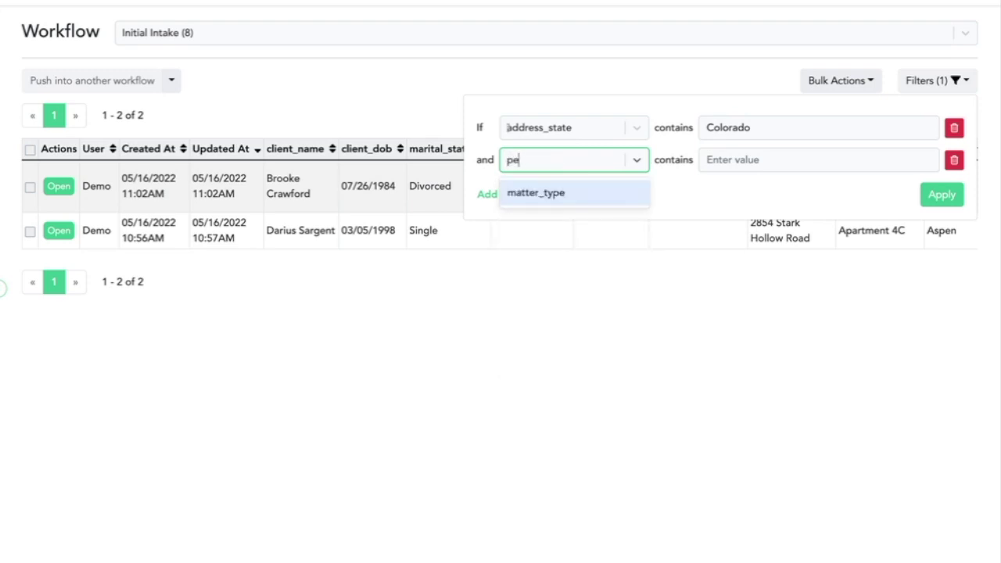
click(620, 196)
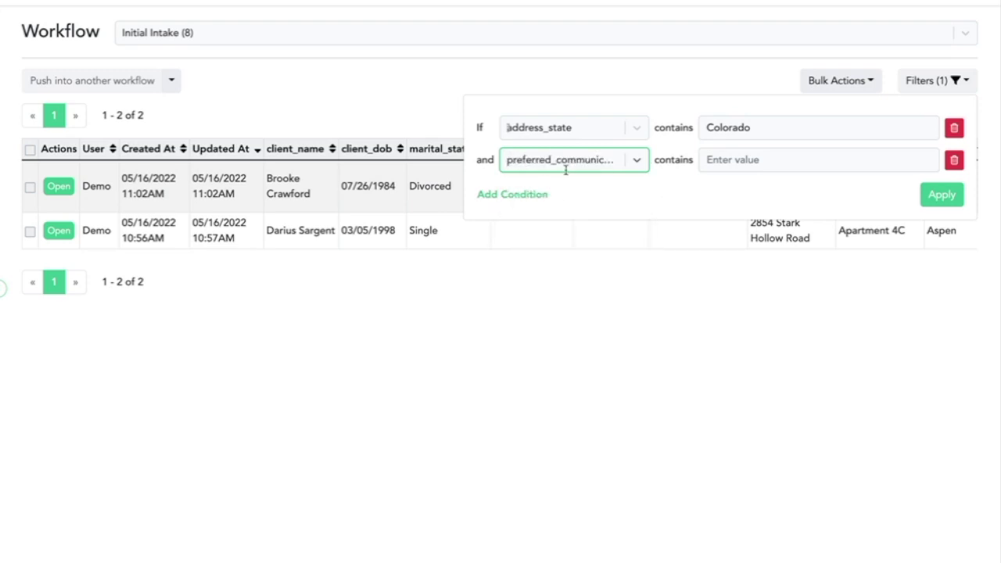
click(805, 164)
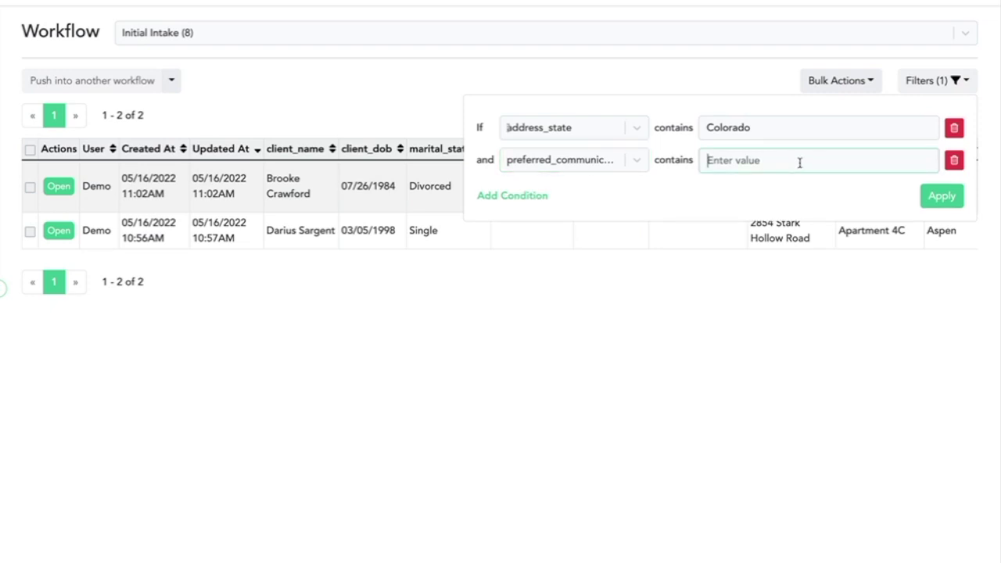
text(email)
click(953, 201)
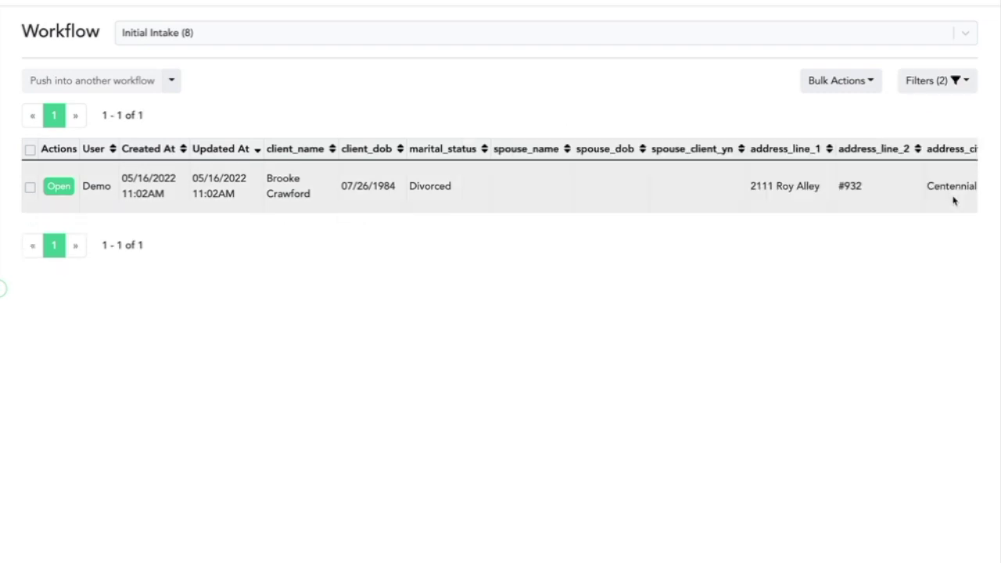
Reapply the two filter conditions and examine the filtered results across all columns.
click(915, 81)
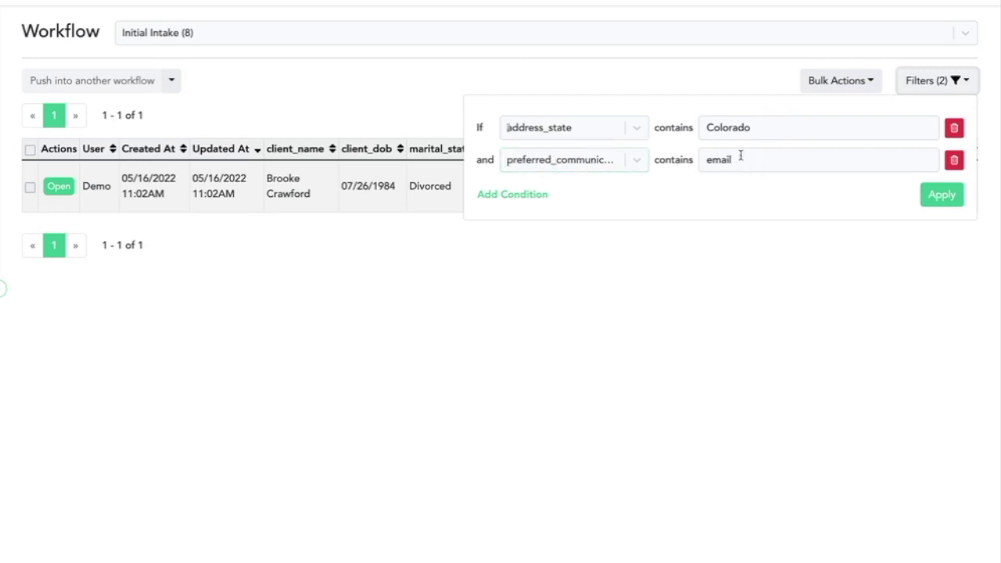
click(942, 197)
scroll(938, 188, right, 2)
scroll(942, 186, left, 2)
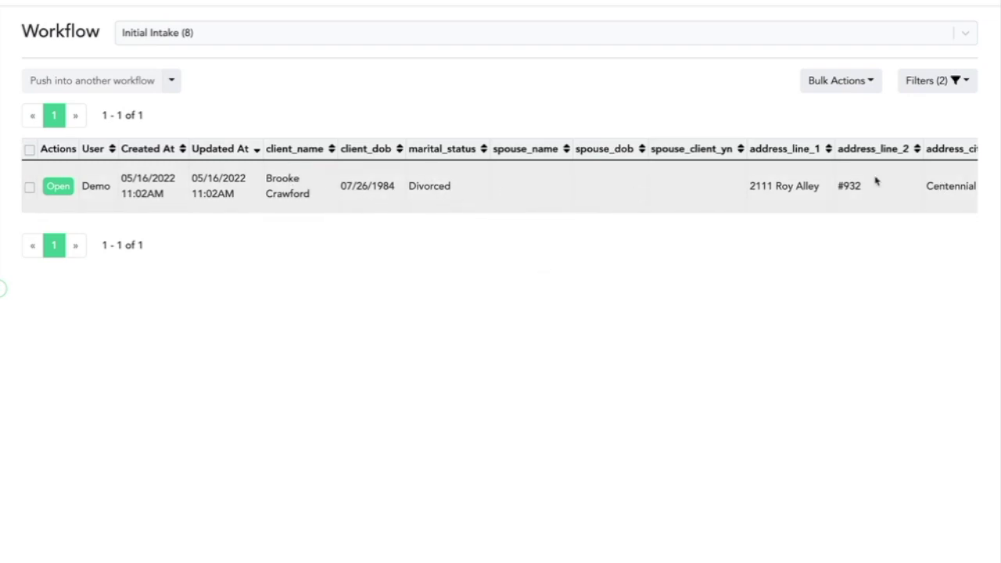
scroll(876, 183, right, 5)
scroll(876, 183, left, 6)
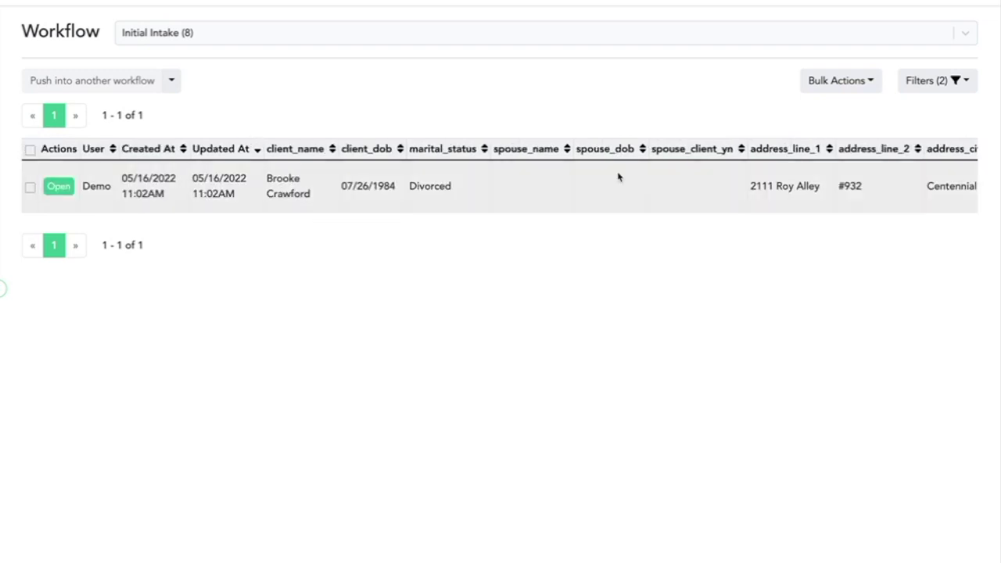
Remove both filter conditions and reload the full list of Initial Intake records.
click(959, 83)
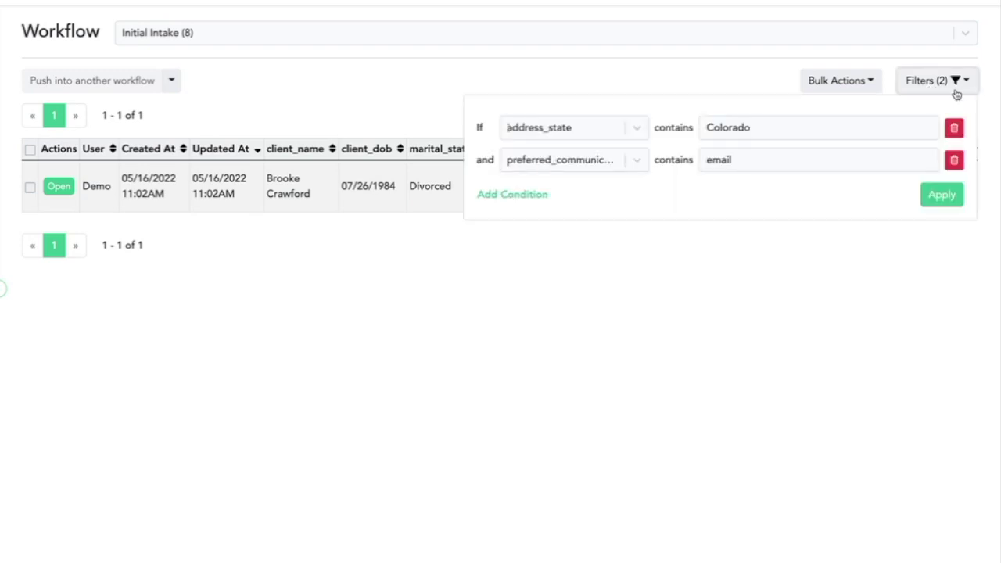
click(954, 129)
click(955, 129)
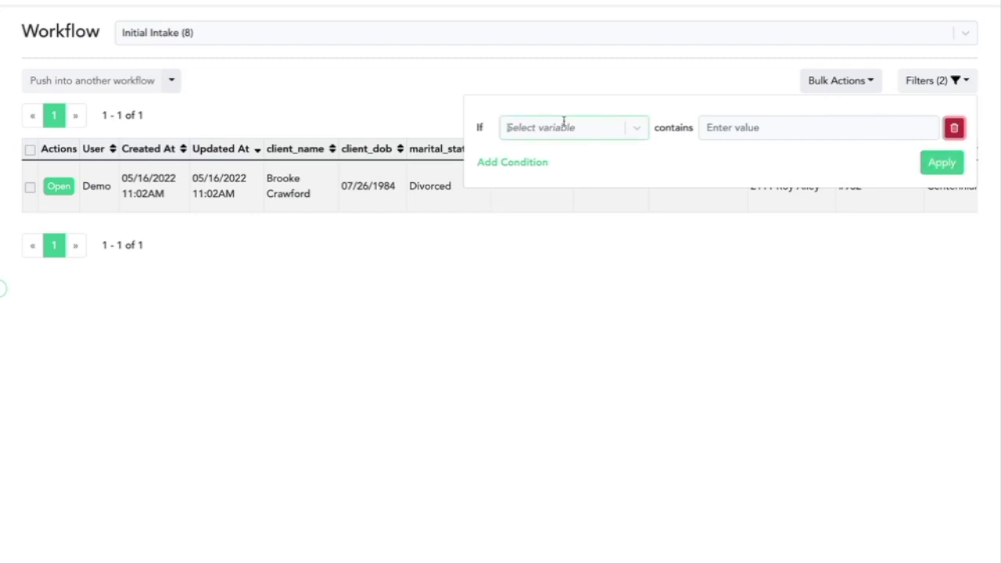
click(938, 166)
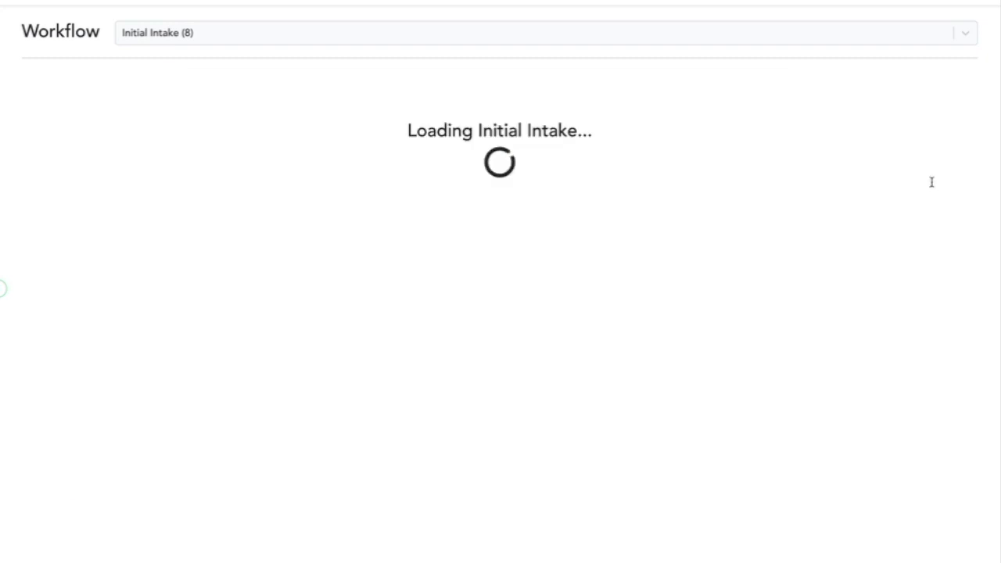
drag(585, 392, 651, 366)
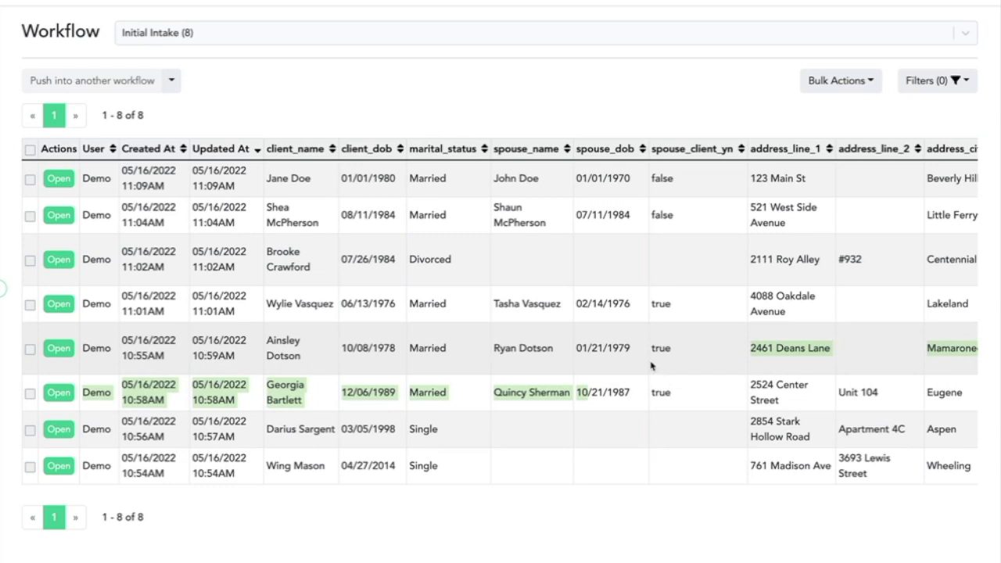
click(652, 366)
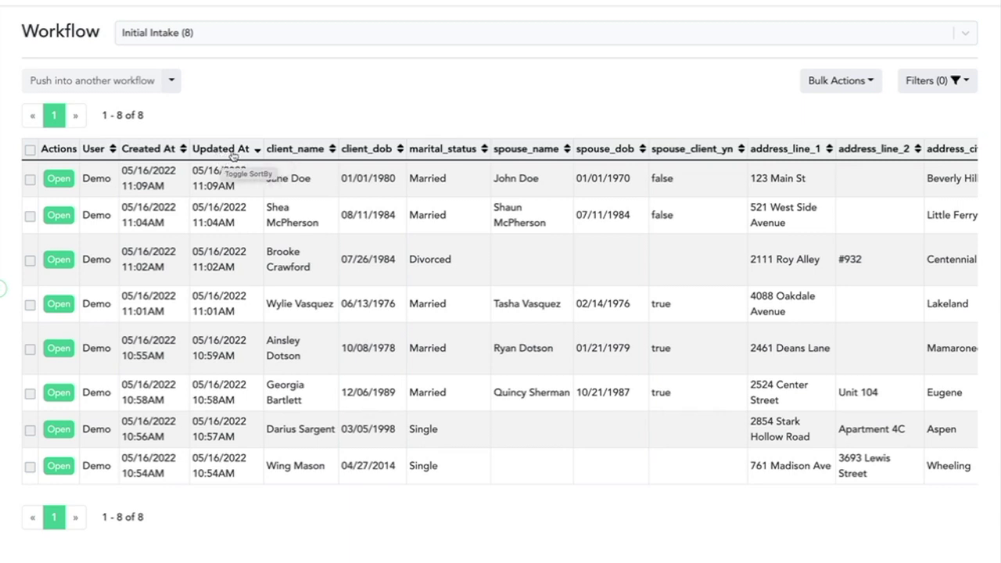
Sort the records in ascending order by Updated At, by client_name, and finally by client_dob.
click(233, 154)
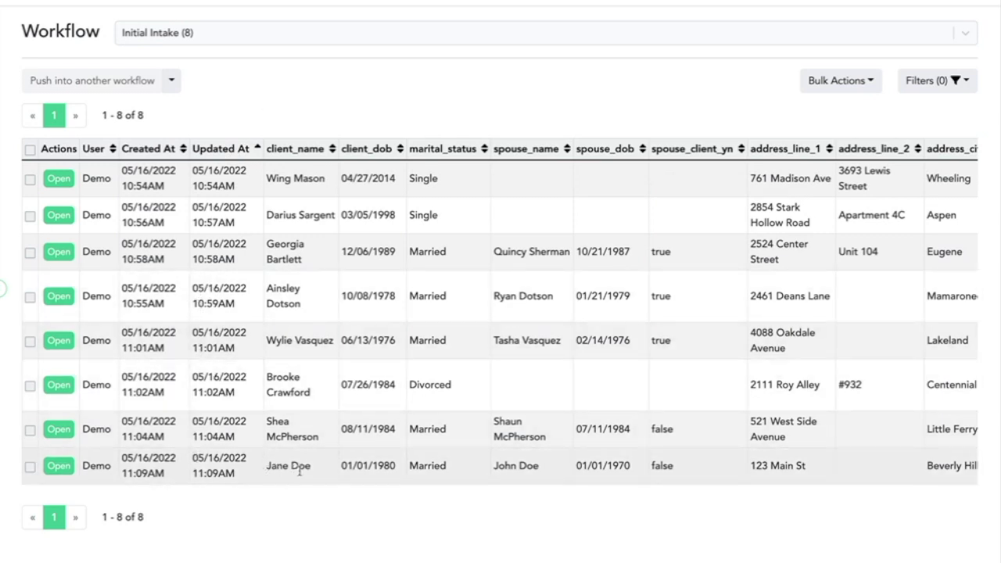
click(299, 150)
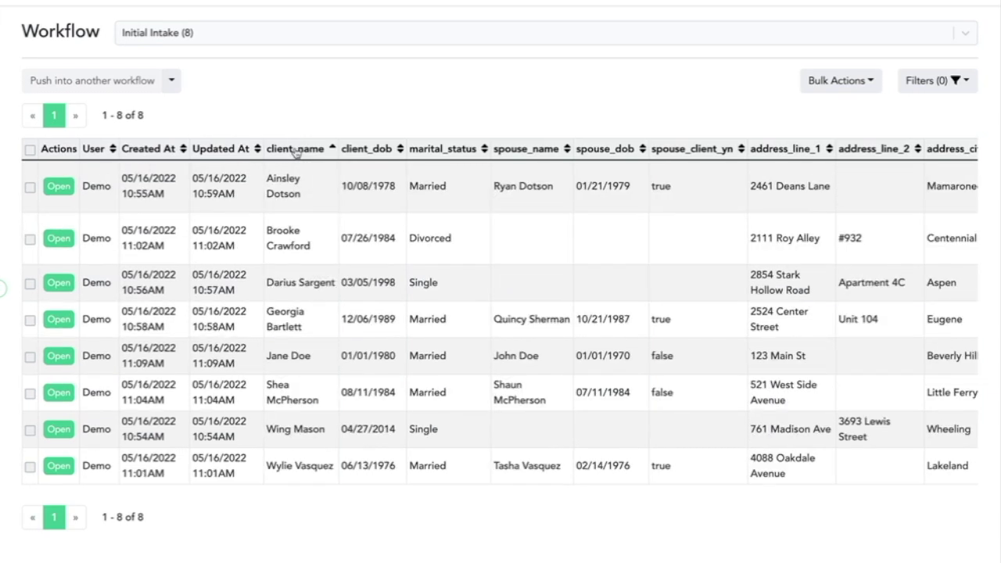
click(380, 151)
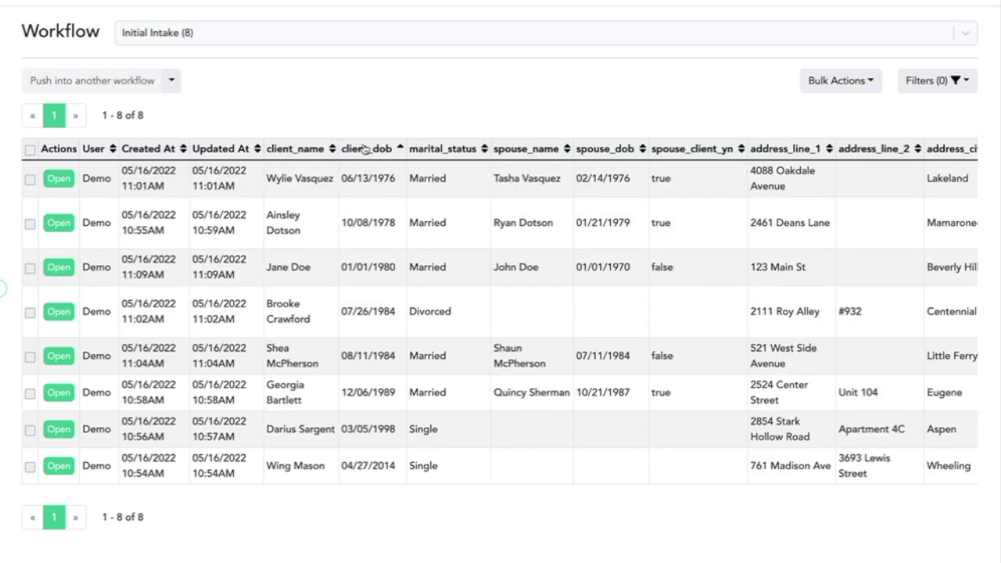